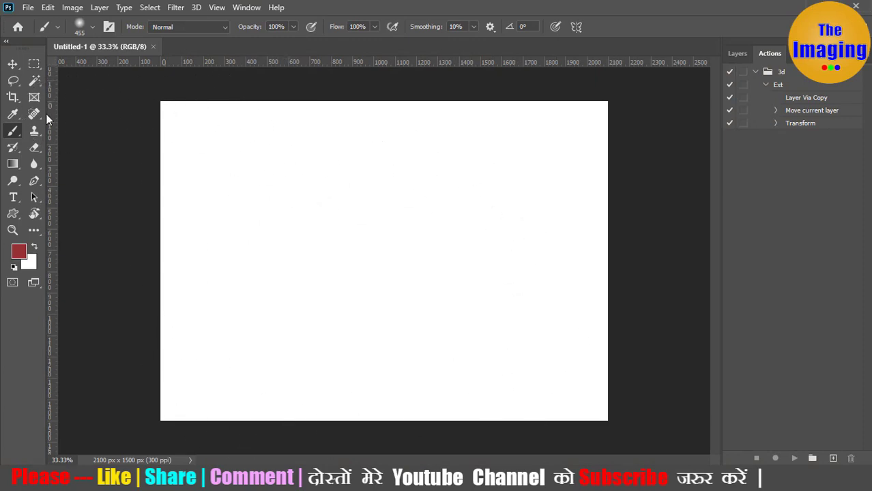
- Sample the dark grey pasteboard around the canvas as the foreground colour with the Eyedropper
click(12, 117)
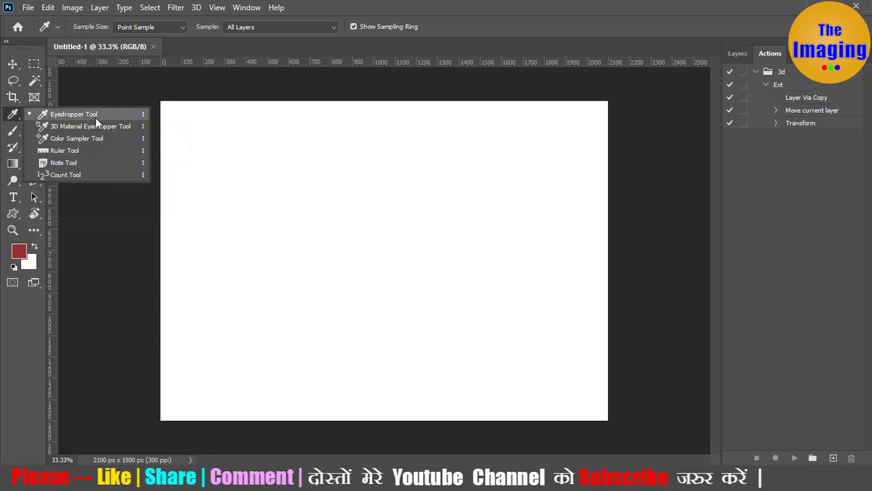
click(95, 119)
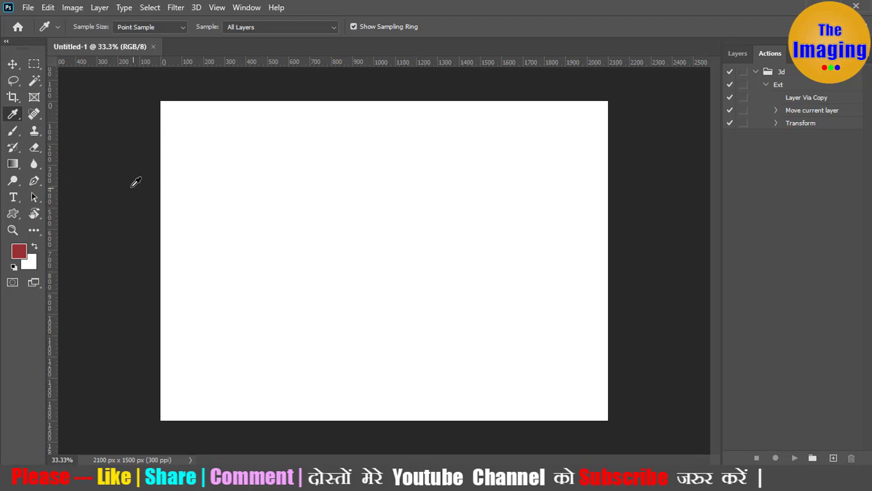
right_click(113, 187)
click(100, 188)
click(113, 299)
click(194, 96)
click(666, 365)
- Show the Swatches panel, set bright red as foreground, and shrink Photoshop to reveal the desktop
click(246, 8)
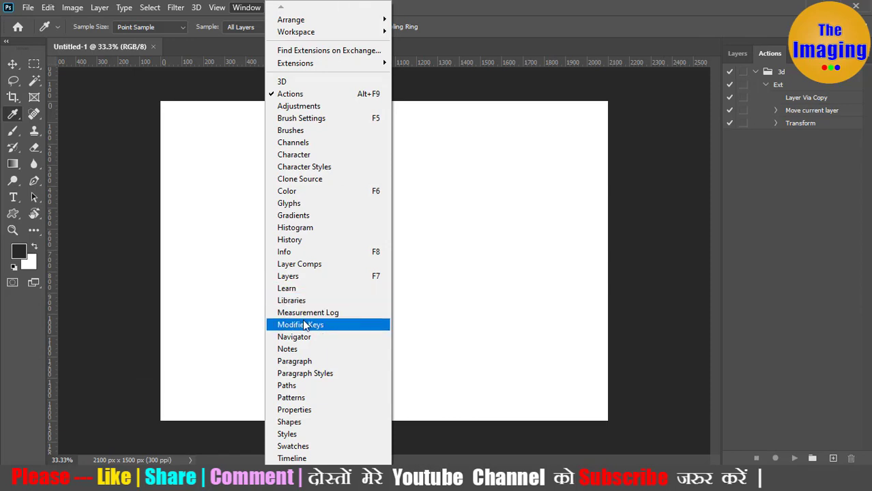
click(303, 446)
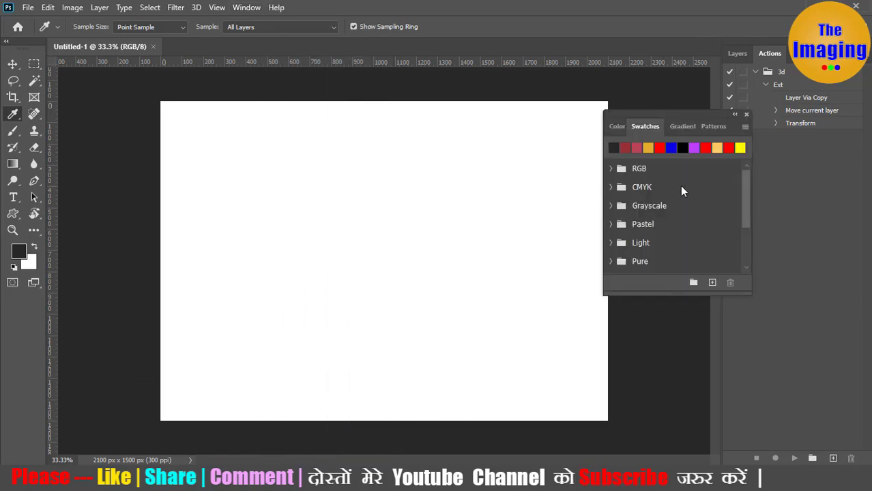
click(712, 151)
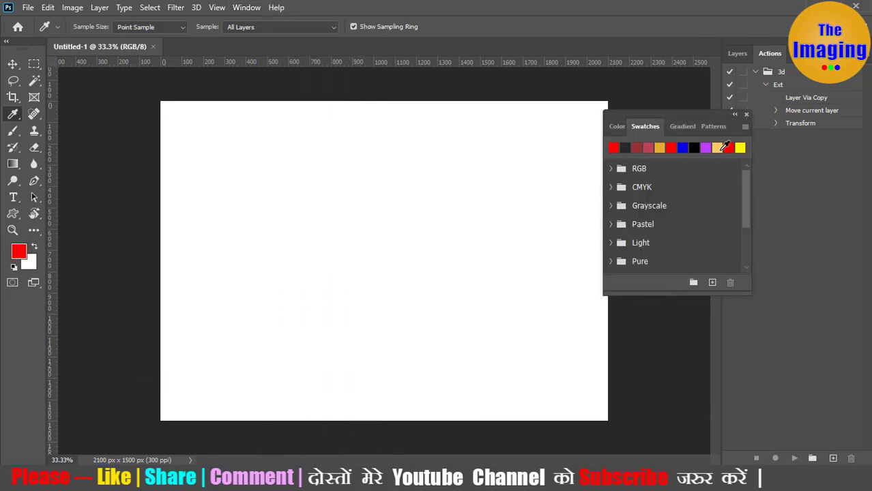
click(717, 148)
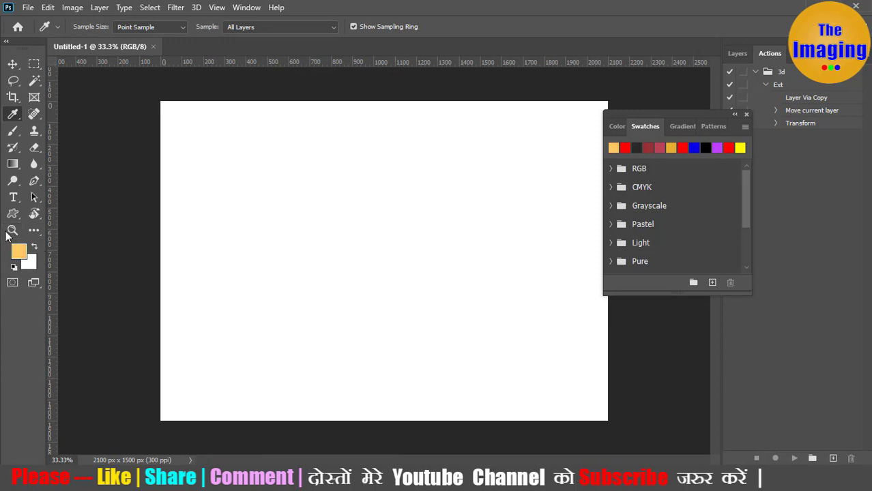
click(728, 147)
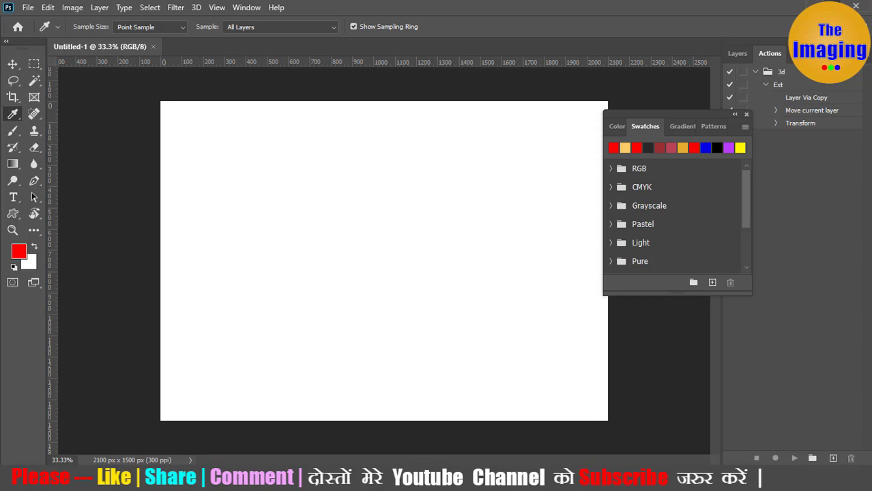
click(832, 6)
- Sample the bright green from the desktop logo's dot as foreground, then maximize Photoshop again
drag(777, 30, 775, 25)
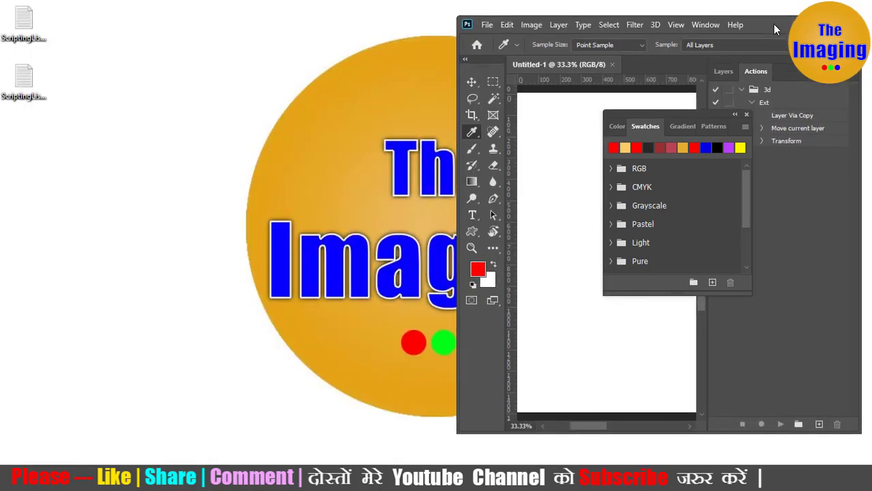
drag(588, 426, 540, 422)
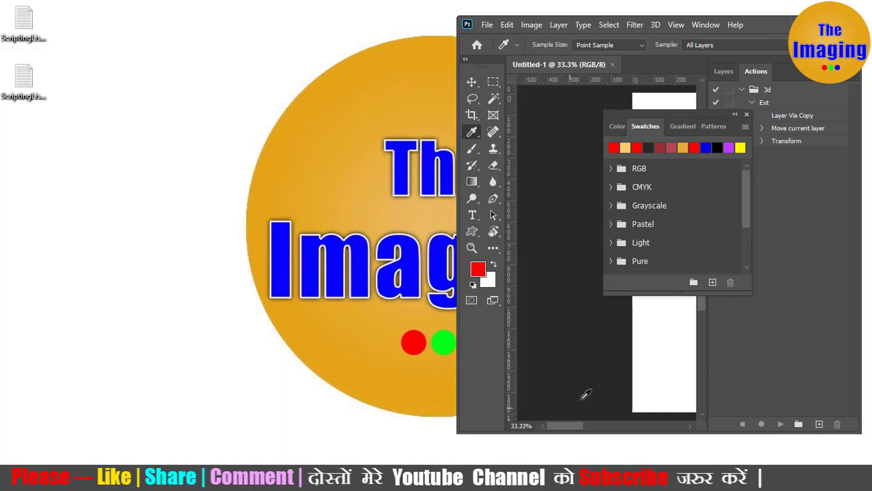
drag(556, 315, 561, 298)
mouse_move(561, 298)
mouse_down()
mouse_move(365, 352)
mouse_move(365, 210)
mouse_move(389, 166)
mouse_move(407, 162)
mouse_move(417, 235)
mouse_move(386, 227)
mouse_move(347, 117)
mouse_move(402, 101)
mouse_move(412, 343)
mouse_move(447, 339)
mouse_up()
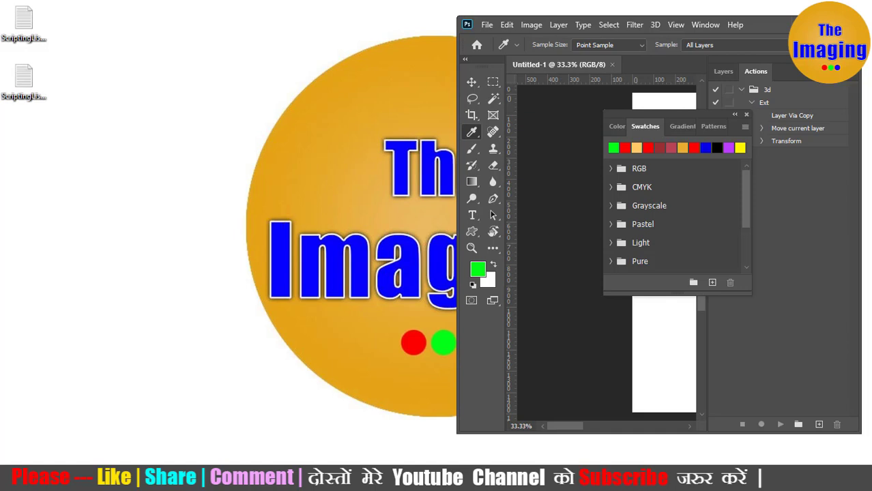
key(super+Up)
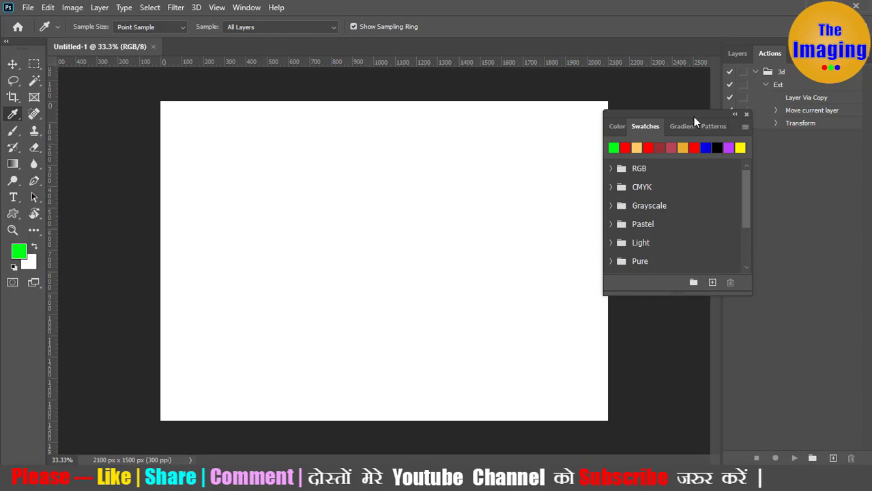
- Nudge the Swatches panel right, choose the Brush tool, and set black as foreground
drag(692, 117, 727, 120)
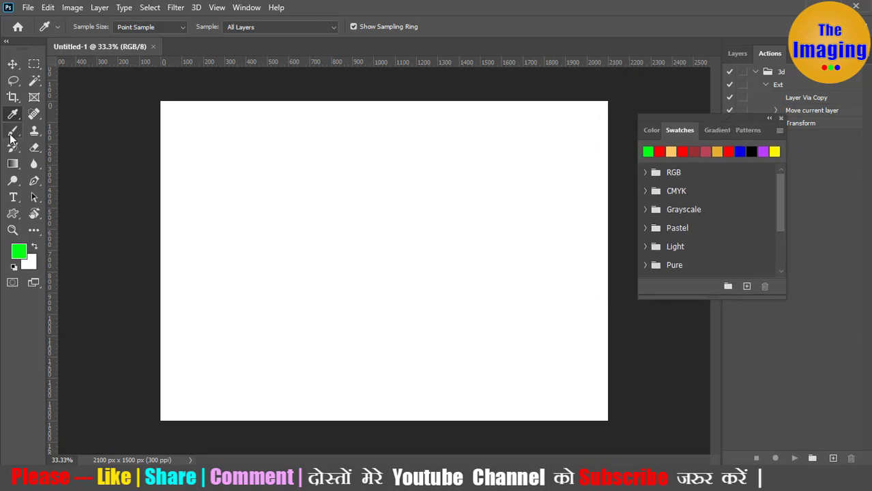
click(12, 134)
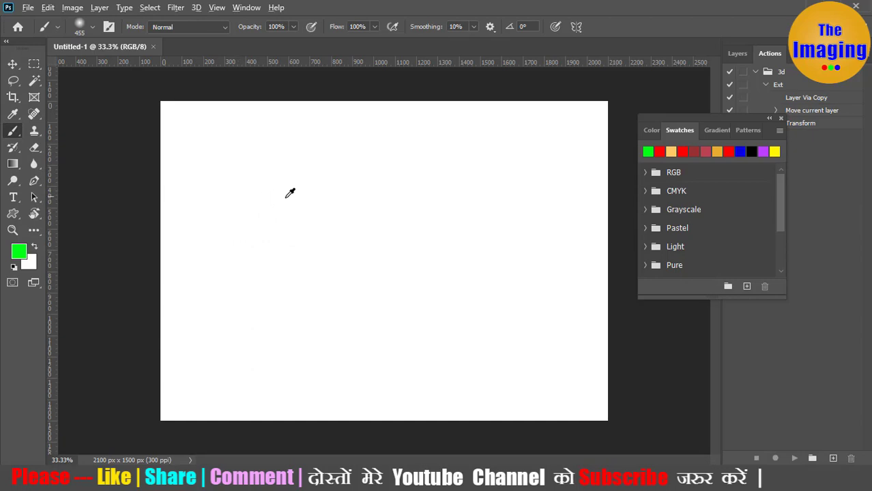
alt+click(128, 194)
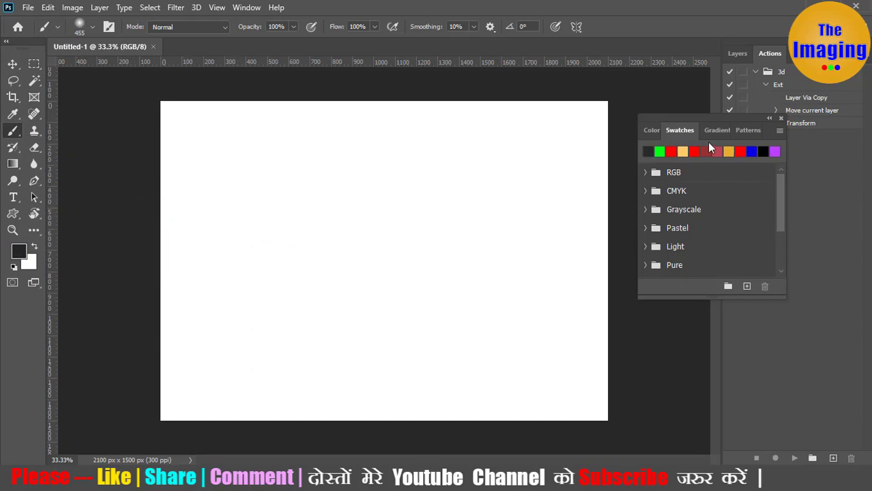
- Try several background swatches, settling on bright green as the background colour
ctrl+click(659, 151)
ctrl+click(671, 151)
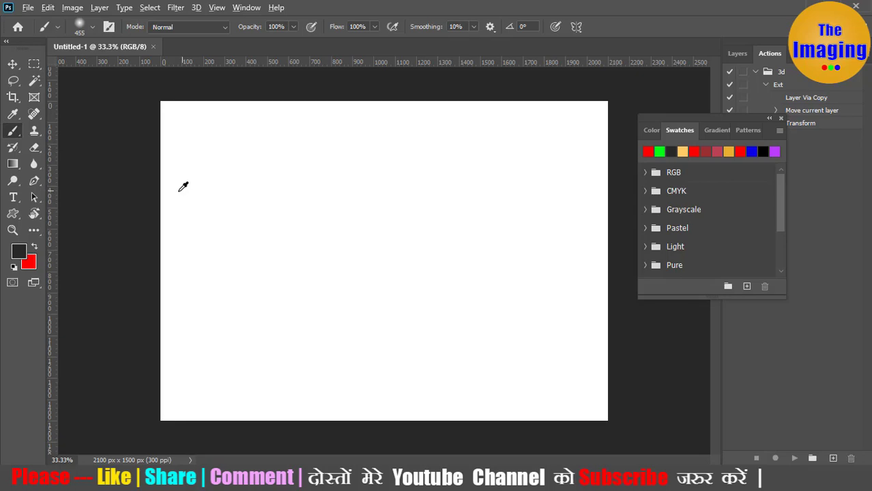
ctrl+click(706, 151)
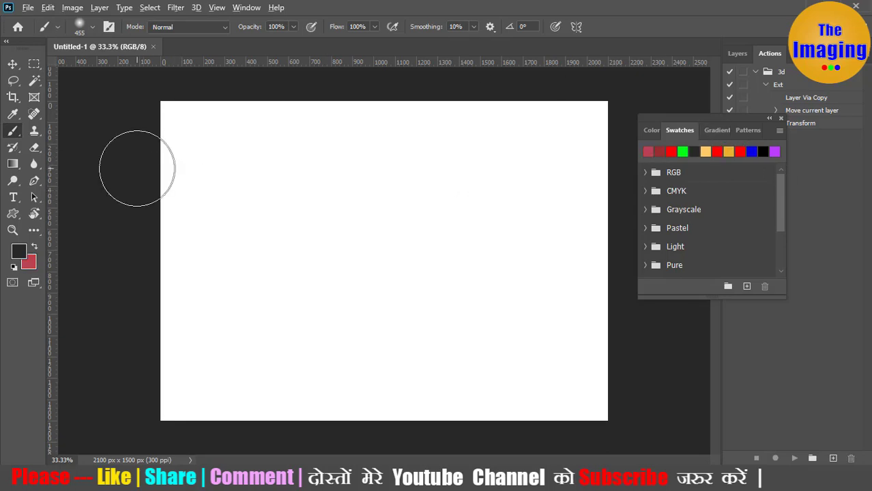
alt+click(119, 187)
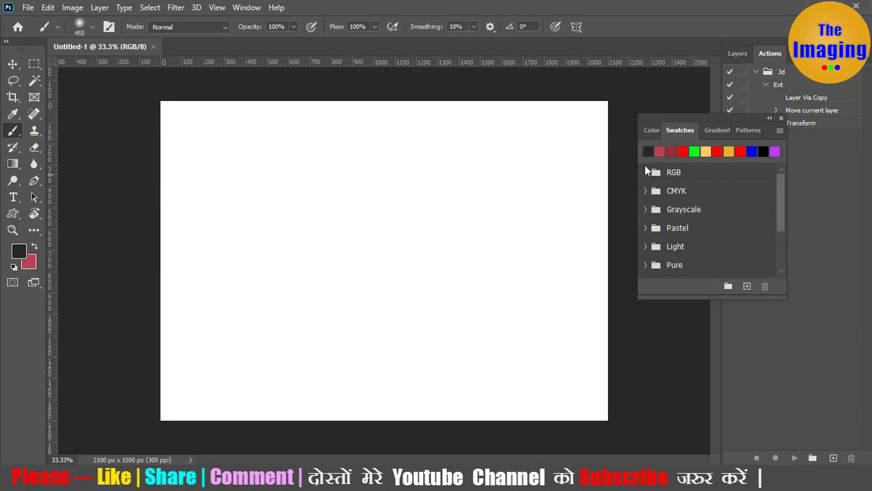
ctrl+click(671, 150)
ctrl+click(693, 151)
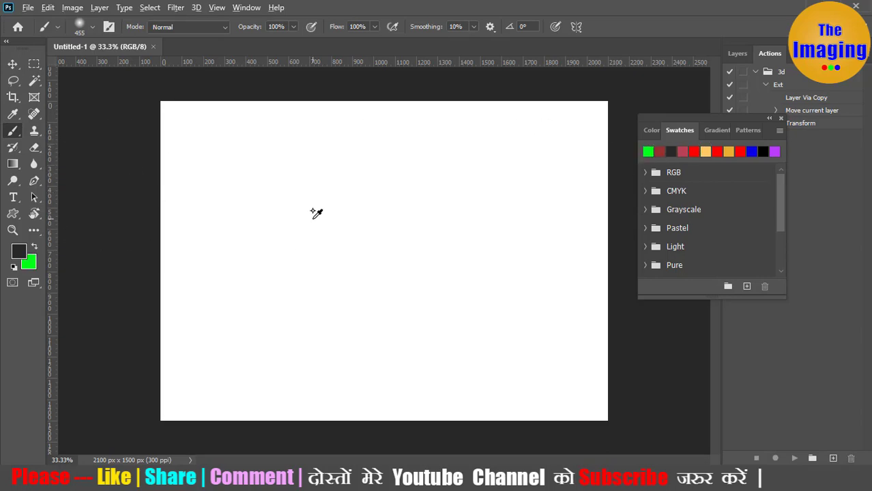
- Pick red from the on-canvas HUD colour picker and paint a soft L-shaped stroke at upper left
alt+shift+right_click(290, 180)
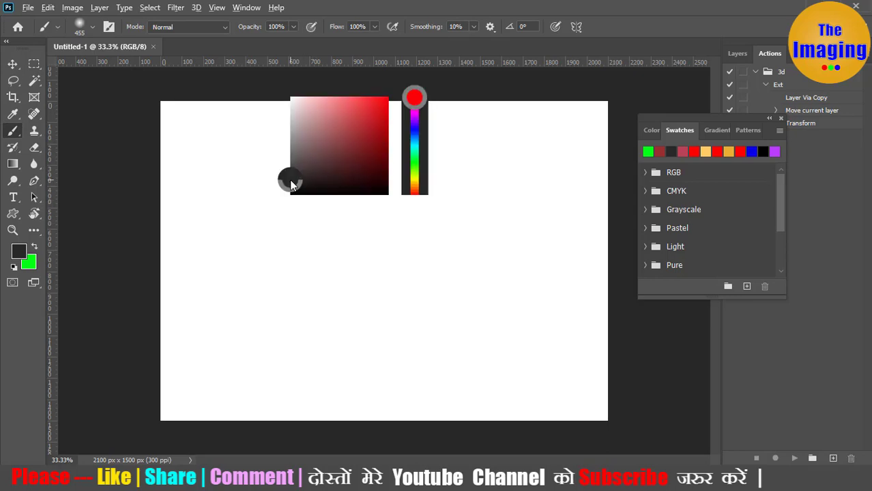
mouse_move(290, 183)
mouse_down()
mouse_move(425, 99)
mouse_move(425, 188)
mouse_move(419, 180)
mouse_move(374, 189)
mouse_move(346, 175)
mouse_move(338, 153)
mouse_move(363, 157)
mouse_move(370, 101)
mouse_move(390, 96)
mouse_move(292, 101)
mouse_move(324, 96)
mouse_move(299, 95)
mouse_move(294, 205)
mouse_move(369, 179)
mouse_move(357, 106)
mouse_move(372, 114)
mouse_up()
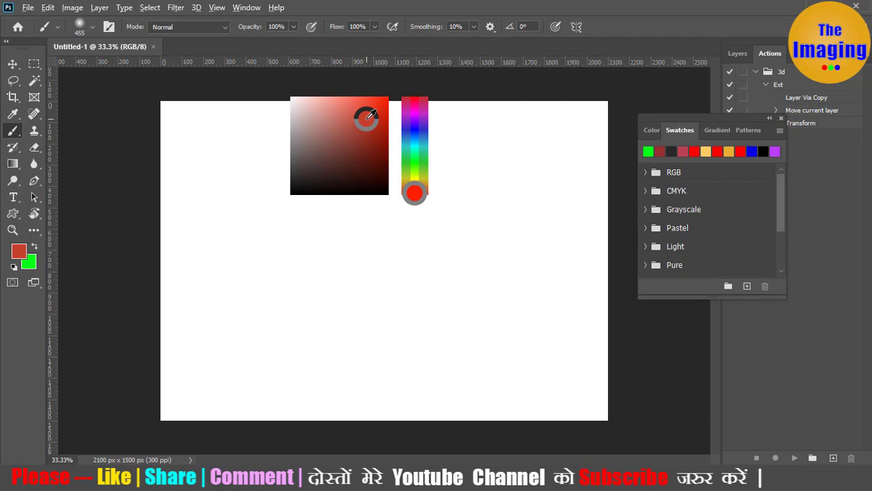
mouse_move(326, 151)
mouse_down()
mouse_move(360, 249)
mouse_move(440, 203)
mouse_up()
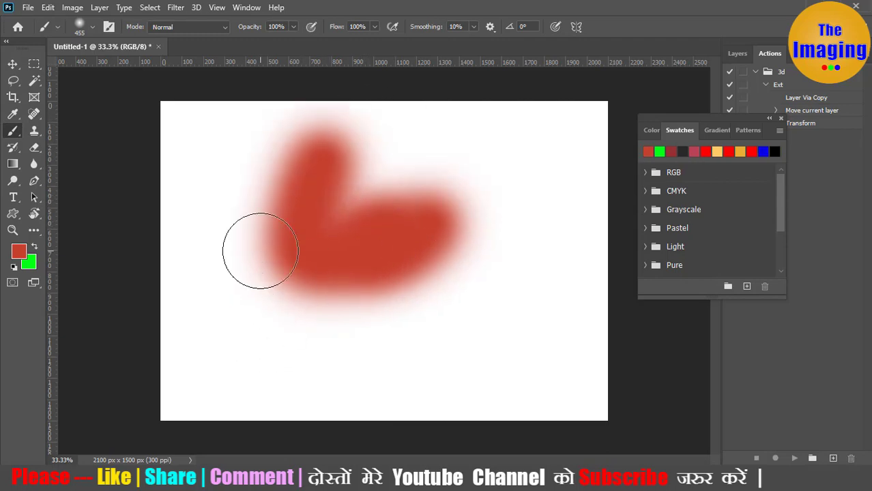
key(alt)
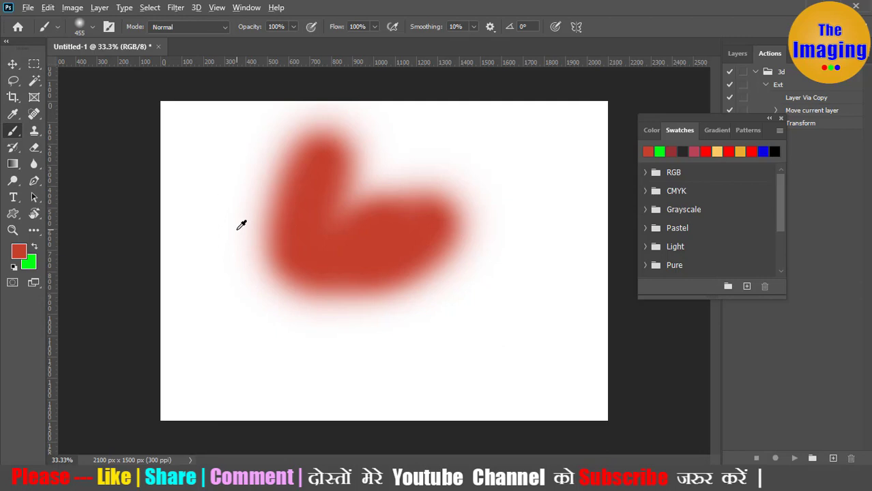
- Pick green from the HUD colour picker and paint a large soft stroke overlapping the red one
alt+shift+right_click(222, 175)
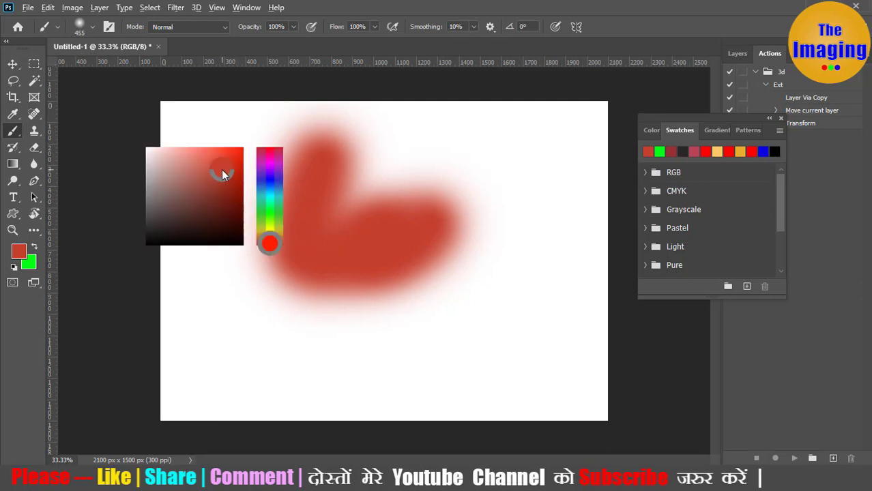
mouse_move(222, 175)
mouse_down()
mouse_move(276, 249)
mouse_move(269, 209)
mouse_move(226, 179)
mouse_move(228, 161)
mouse_up()
mouse_move(312, 290)
mouse_down()
mouse_move(506, 210)
mouse_move(504, 234)
mouse_up()
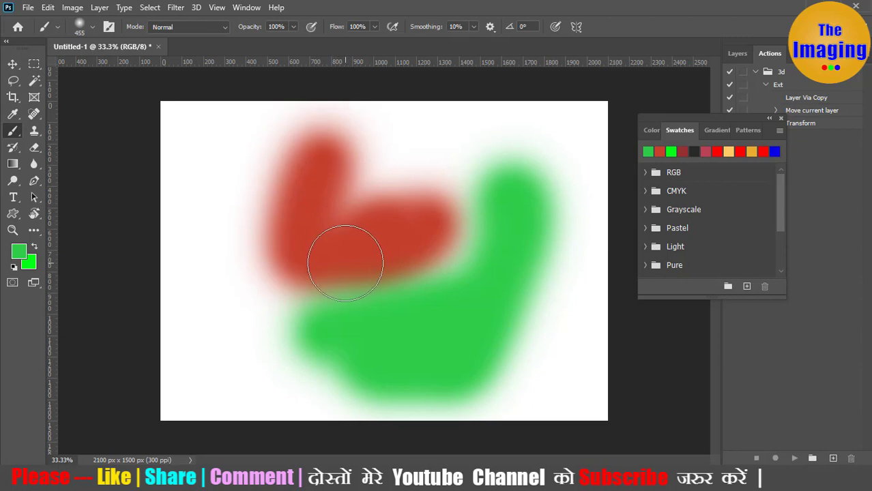
click(12, 199)
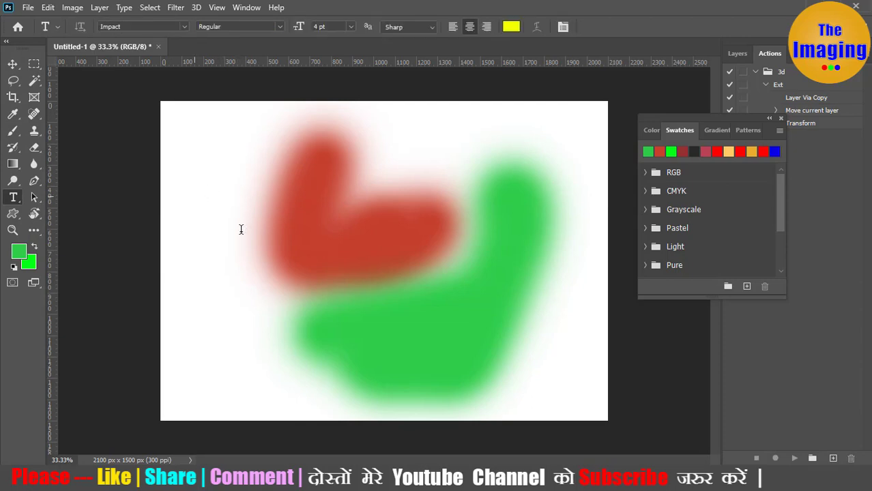
- Place a yellow Impact text layer reading 'The Imaging' on the canvas
click(194, 196)
key(BackSpace)
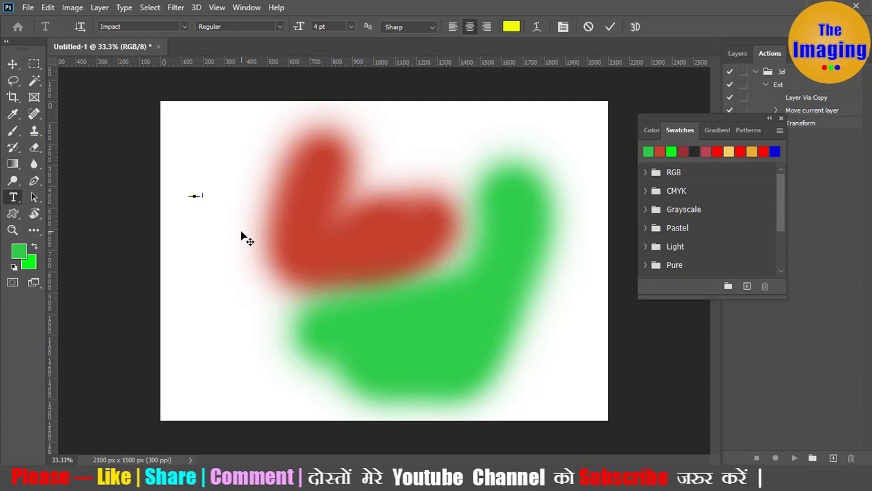
key(ctrl+a)
click(517, 30)
click(757, 61)
- Set the heading to 48 pt, commit it, and reselect all its letters
click(350, 25)
click(334, 169)
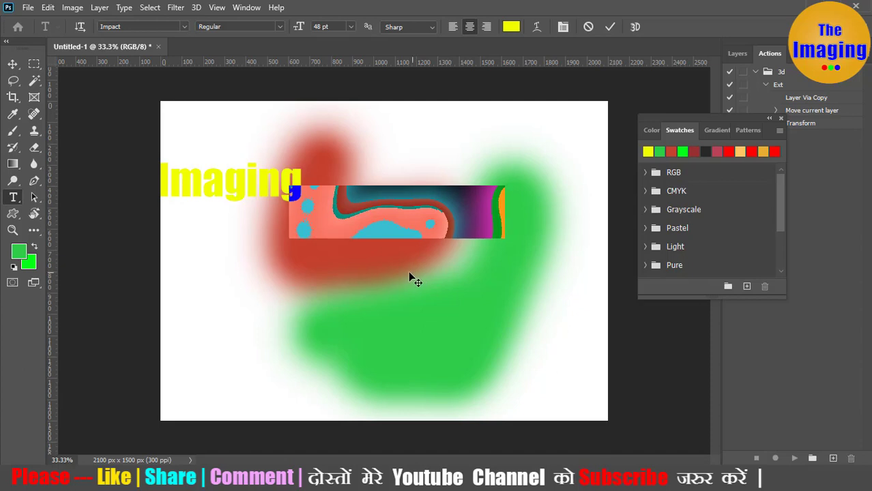
key(ctrl+Return)
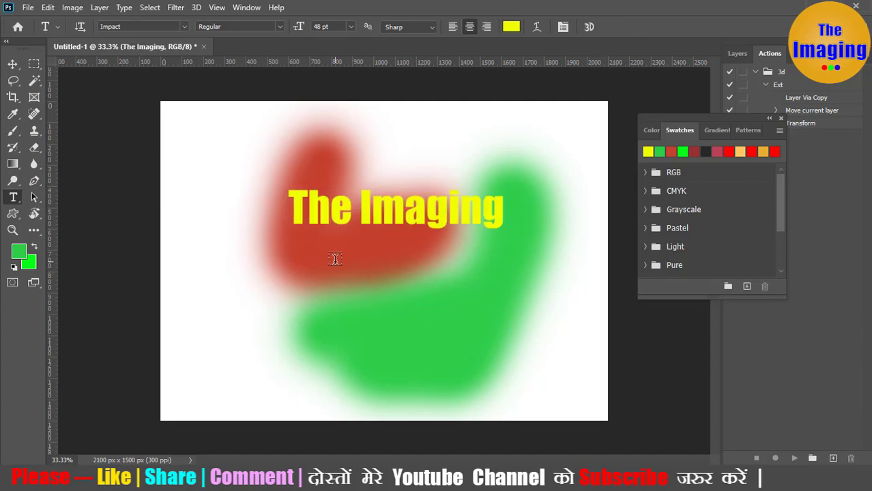
click(420, 215)
key(ctrl+a)
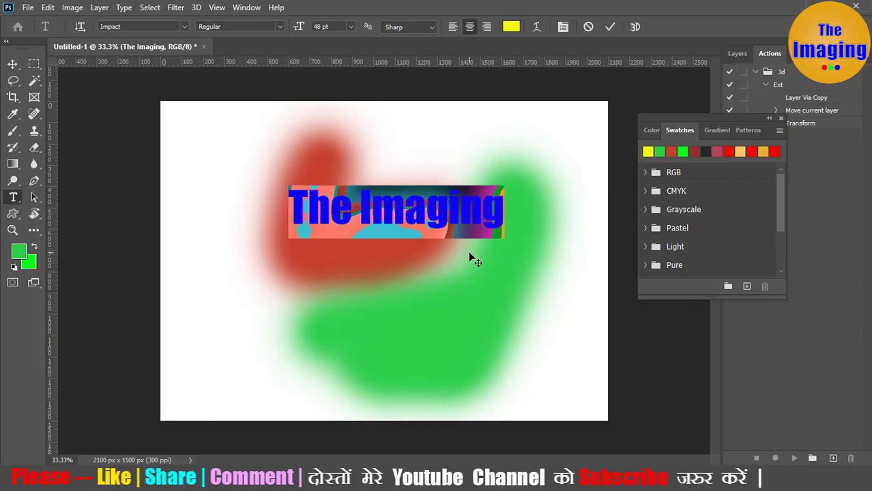
- Colour the selected heading deep blue via the HUD colour picker, commit, and reselect the text
alt+shift+right_click(403, 275)
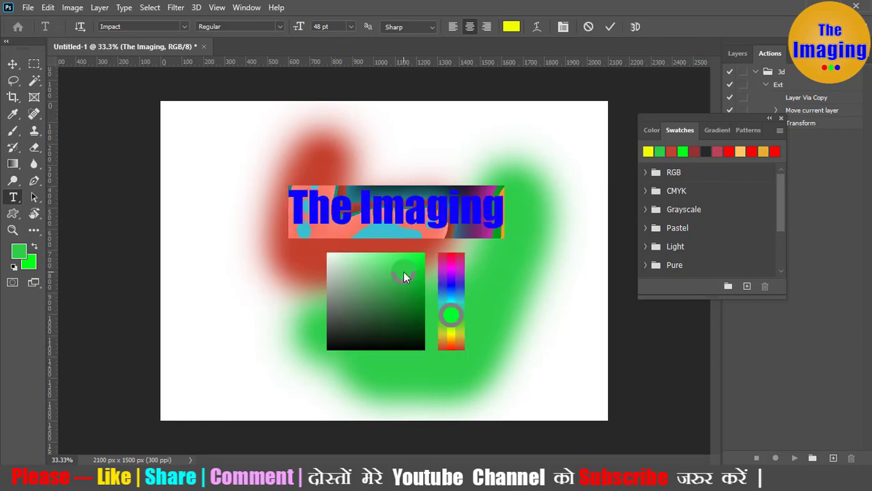
mouse_move(404, 273)
mouse_down()
mouse_move(456, 302)
mouse_move(459, 279)
mouse_move(454, 285)
mouse_up()
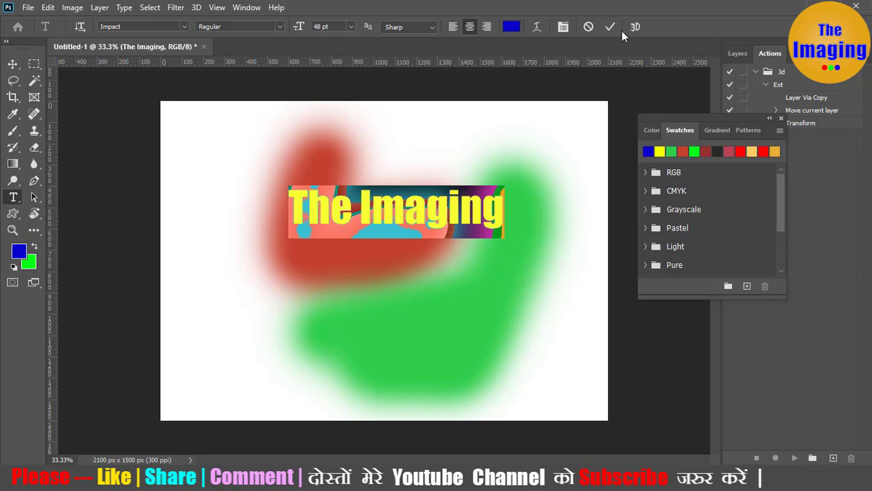
click(522, 103)
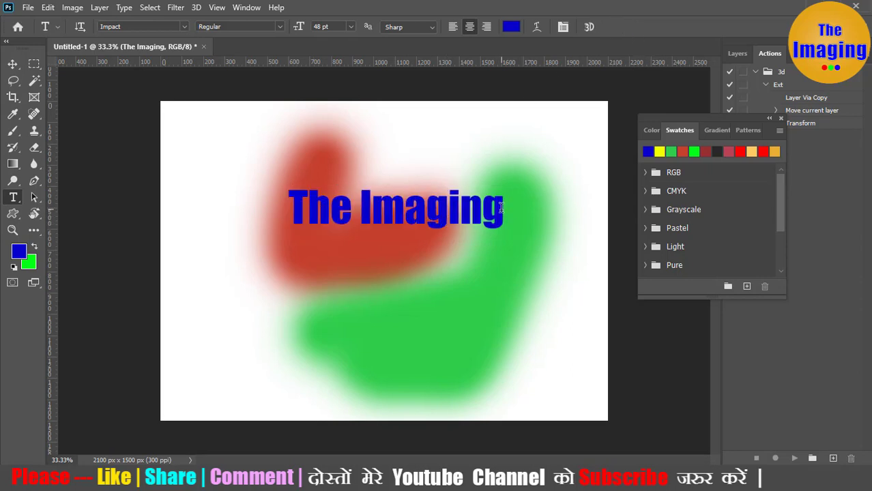
alt+shift+right_click(282, 263)
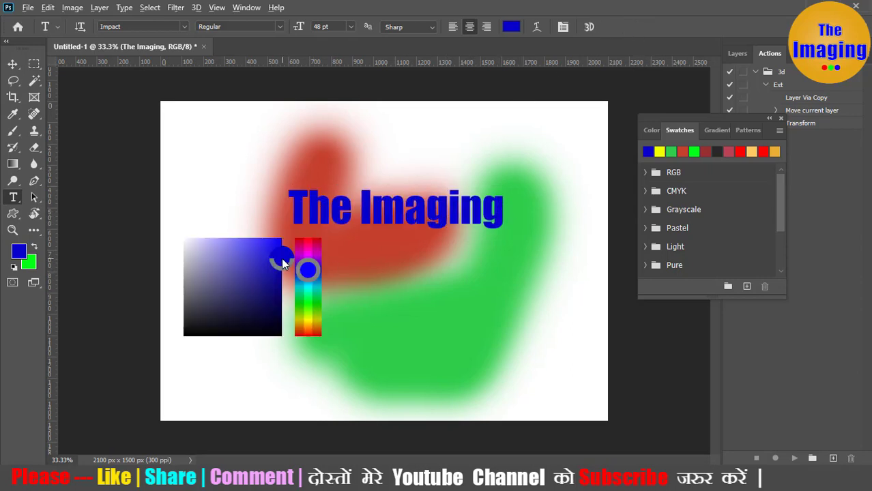
mouse_move(281, 258)
mouse_down()
mouse_move(224, 263)
mouse_move(230, 290)
mouse_move(195, 301)
mouse_up()
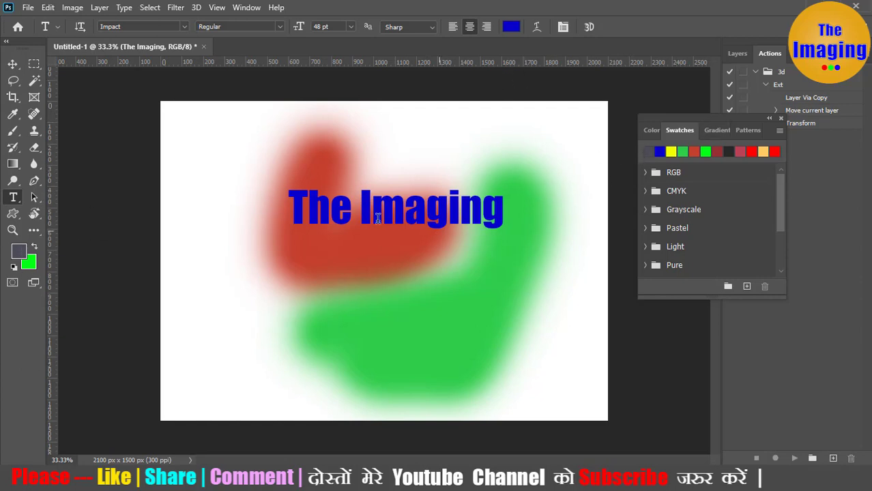
drag(289, 206, 539, 201)
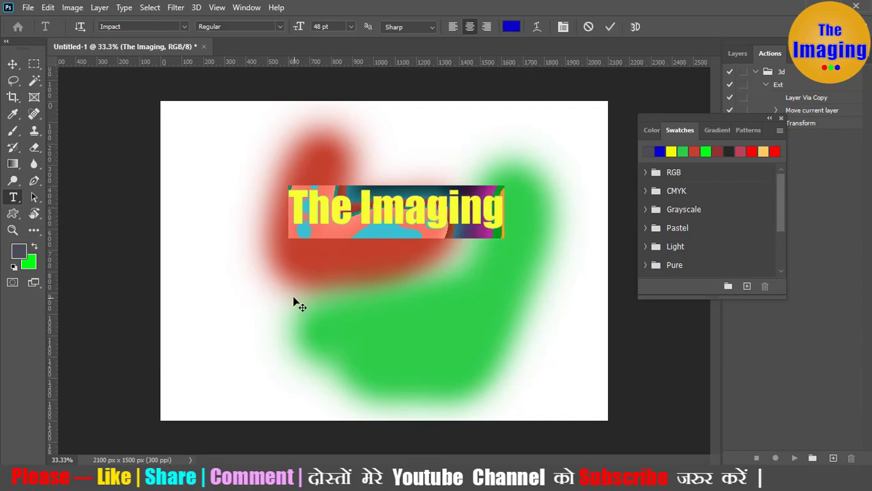
- Pick a light lavender blue from the HUD picker for the selected heading and commit it
alt+shift+right_click(221, 231)
drag(226, 232, 240, 183)
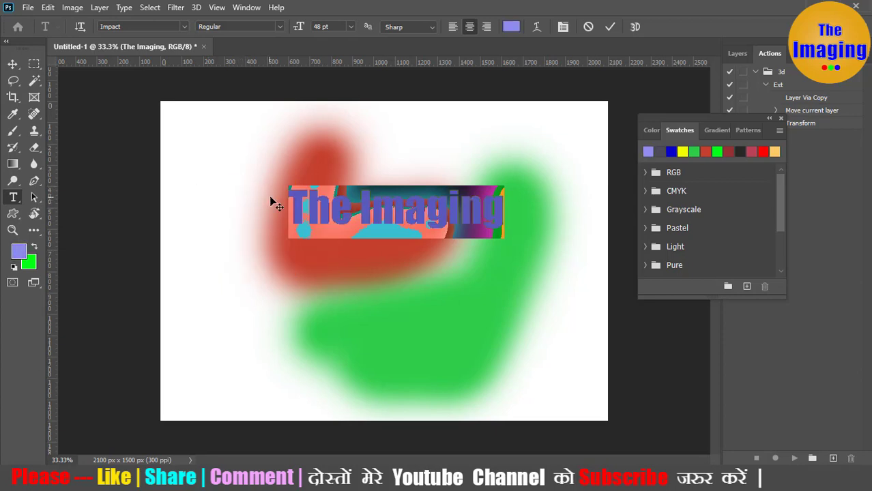
click(611, 27)
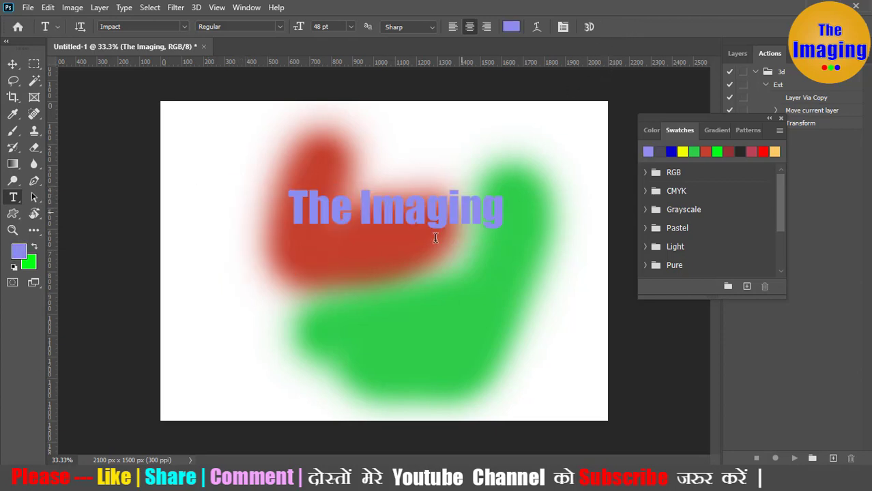